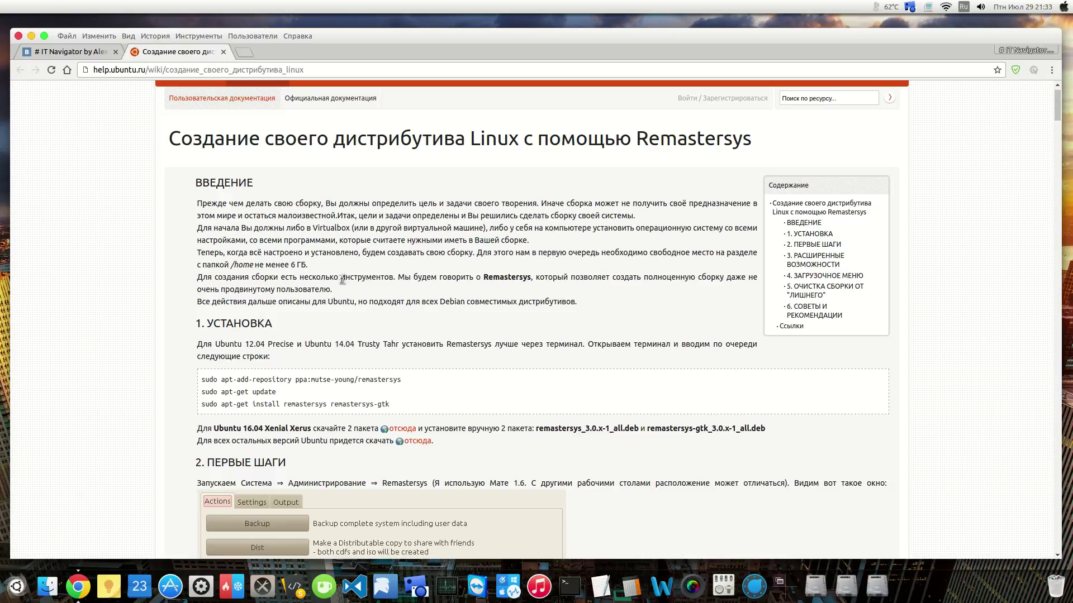
# Read through the Remastersys guide, from its settings and Dist screenshots back to the terminal installation commands.
pyautogui.scroll(-4, 341, 279)
pyautogui.scroll(-10, 341, 279)
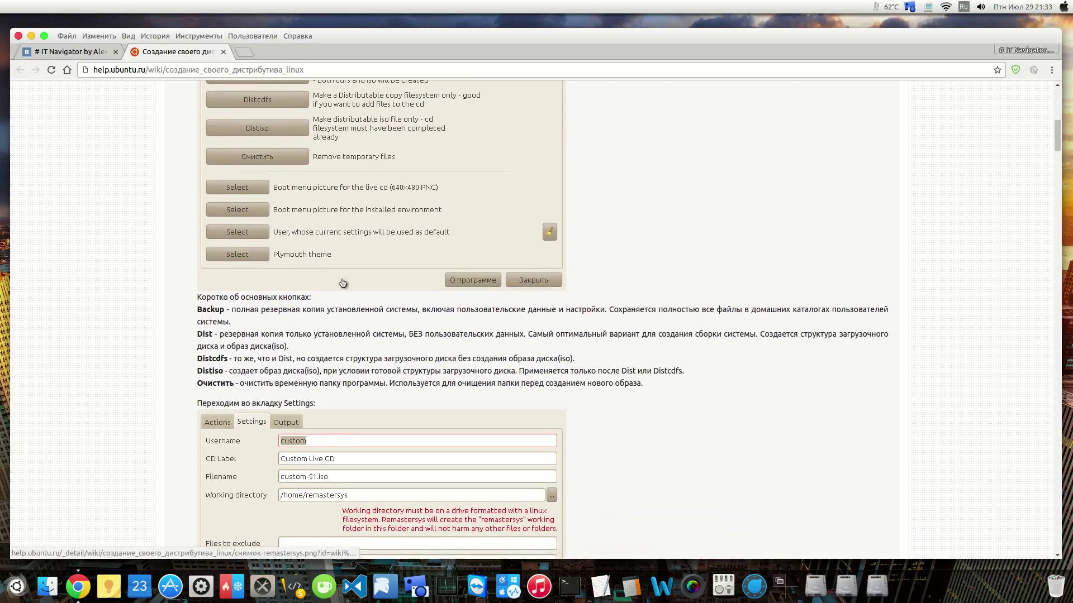
pyautogui.scroll(-20, 342, 284)
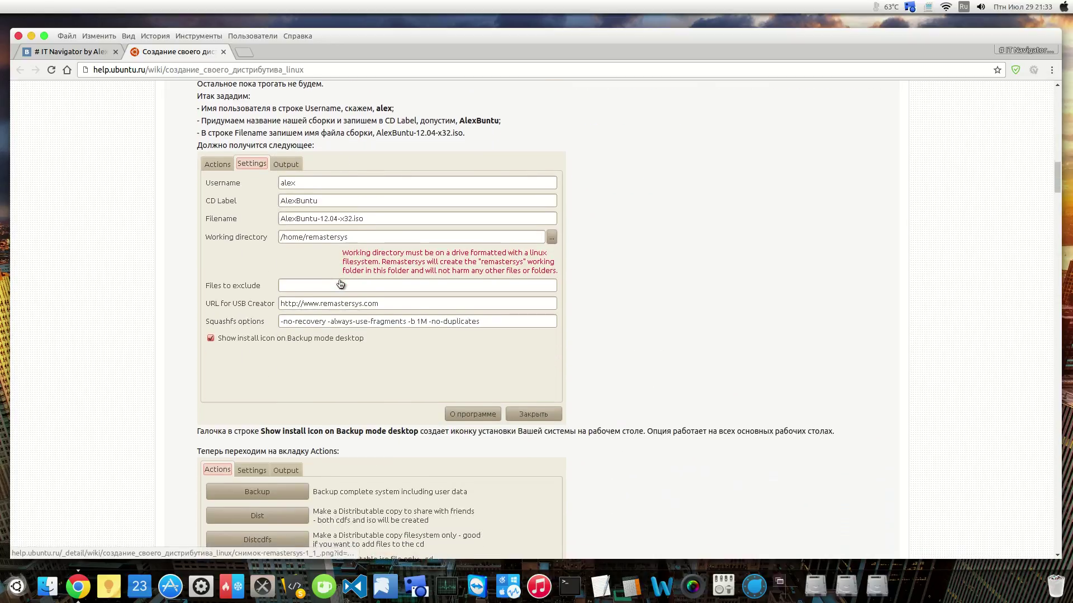
pyautogui.scroll(-20, 341, 284)
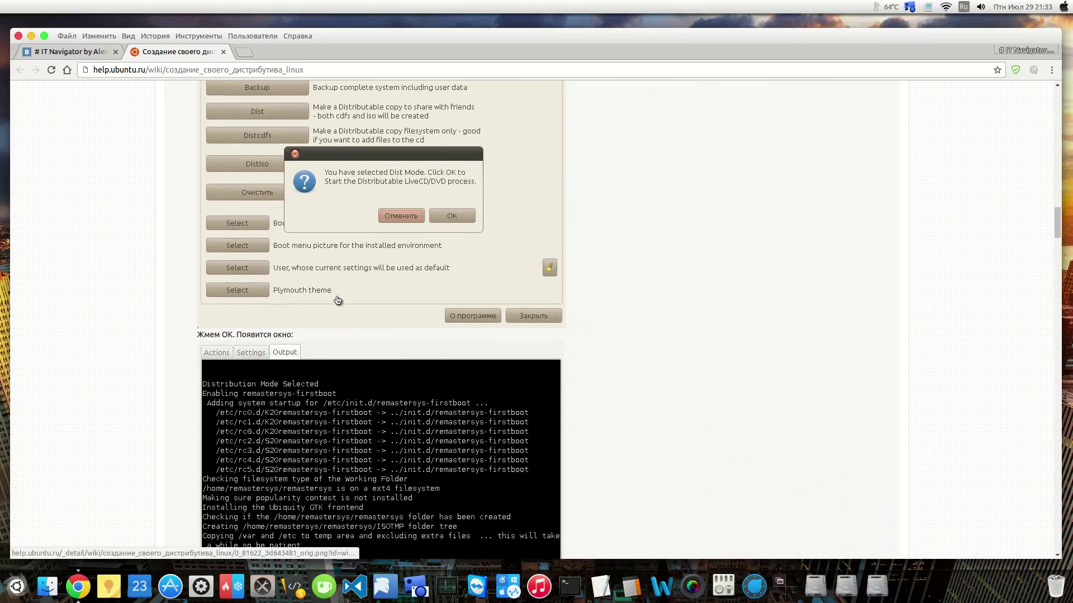
pyautogui.scroll(6, 335, 327)
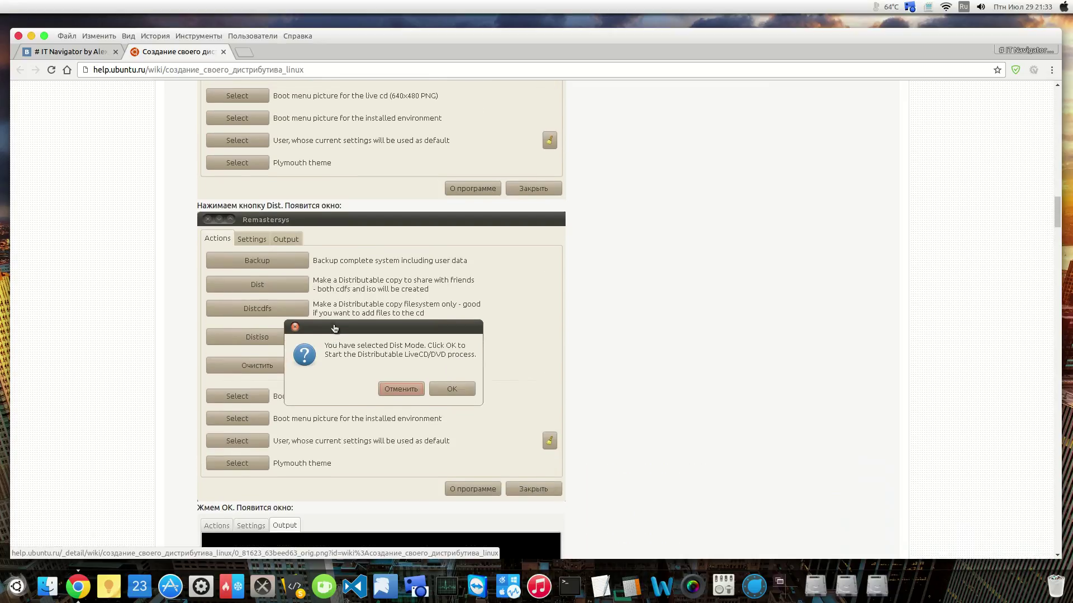
pyautogui.scroll(3, 334, 327)
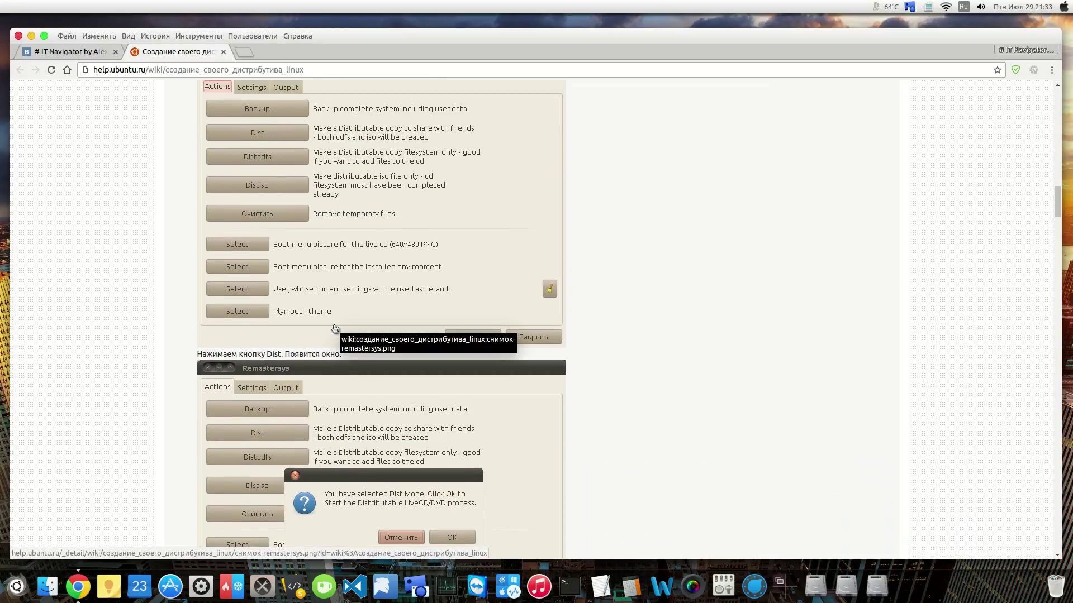
pyautogui.scroll(12, 334, 328)
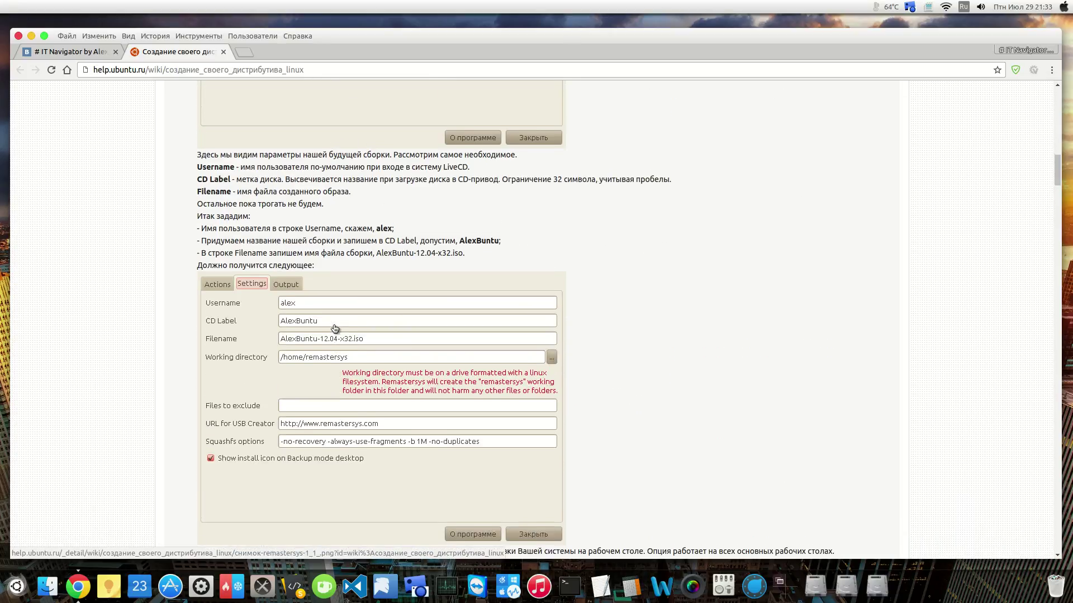
pyautogui.scroll(20, 334, 328)
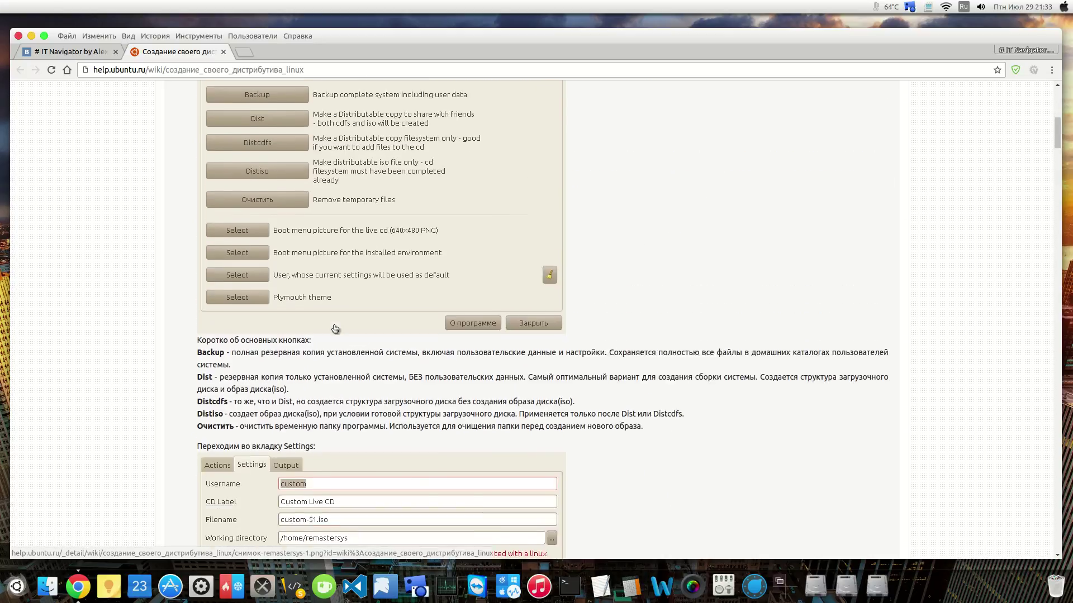
pyautogui.scroll(3, 335, 327)
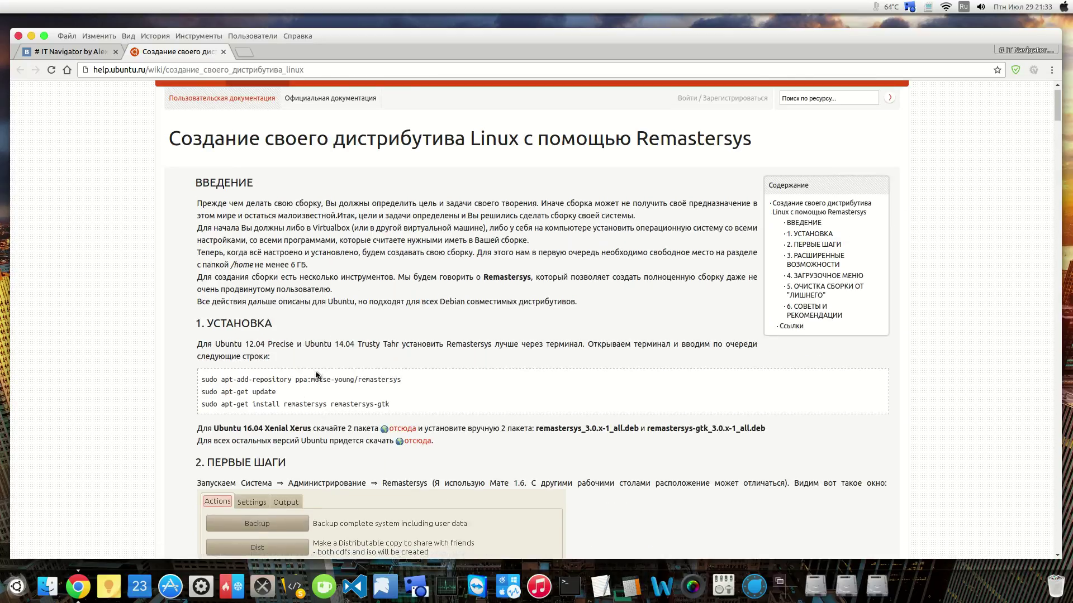
pyautogui.moveTo(390, 405); pyautogui.dragTo(167, 380)
pyautogui.click(481, 404)
# Follow the guide's download link for the Ubuntu 16.04 packages and open the 3.0.6-2 folder.
pyautogui.click(402, 431)
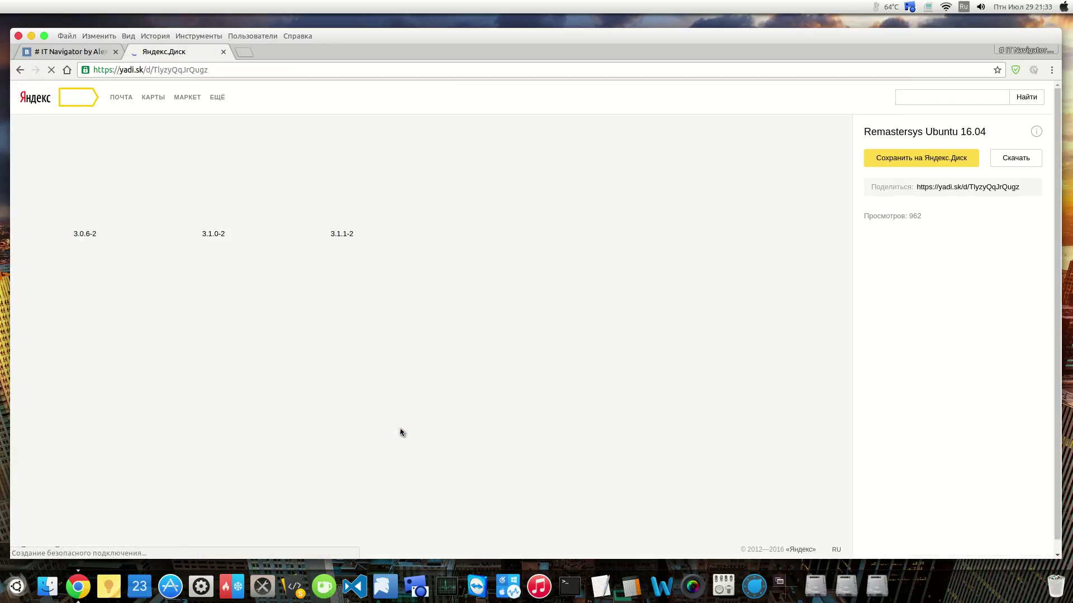
pyautogui.click(371, 205)
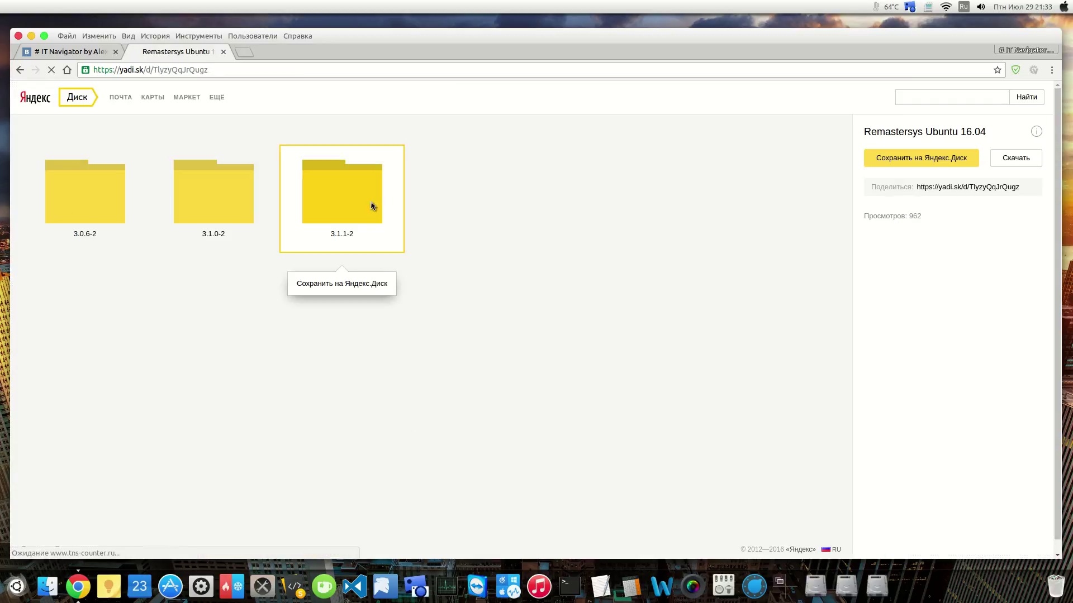
pyautogui.click(135, 178)
pyautogui.doubleClick(117, 185)
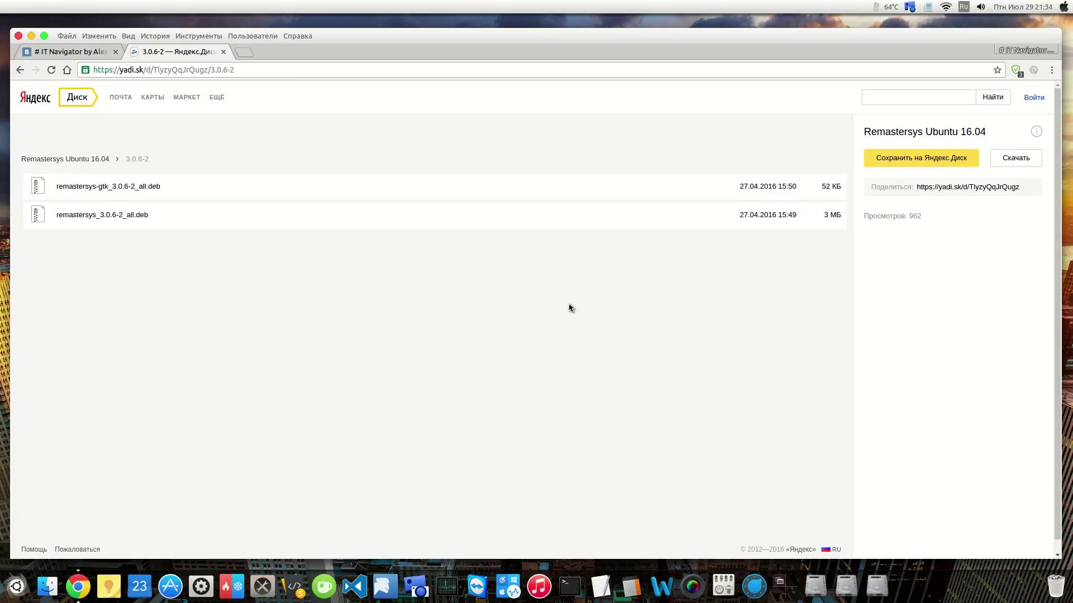
pyautogui.moveTo(111, 222)
# Switch to the terminal and run remastersys, first without root rights and again with sudo, entering the account password.
pyautogui.click(568, 589)
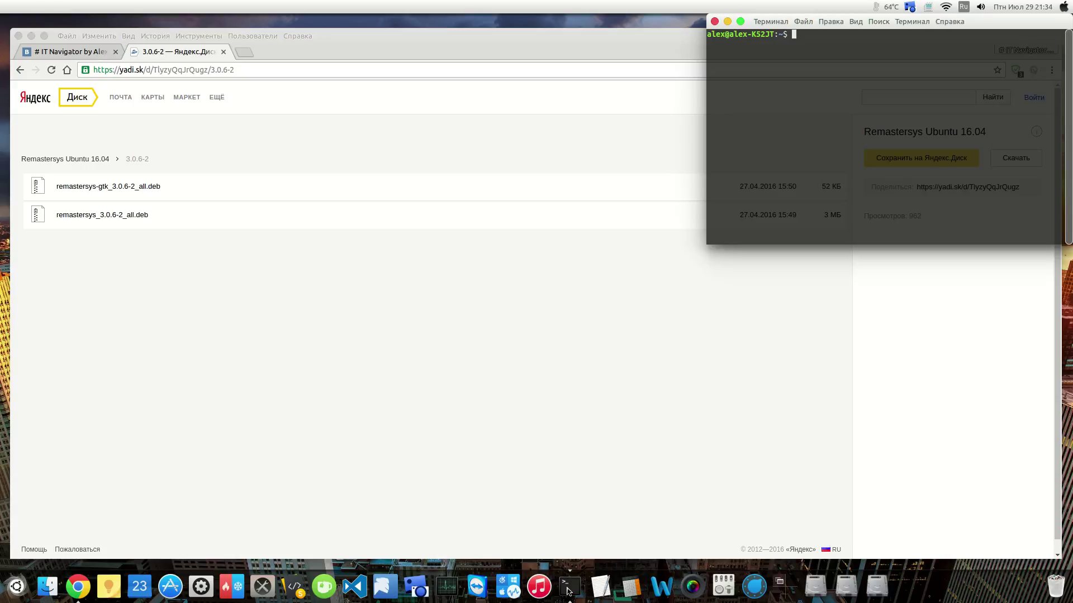
pyautogui.write('remastersys')
pyautogui.press('Return')
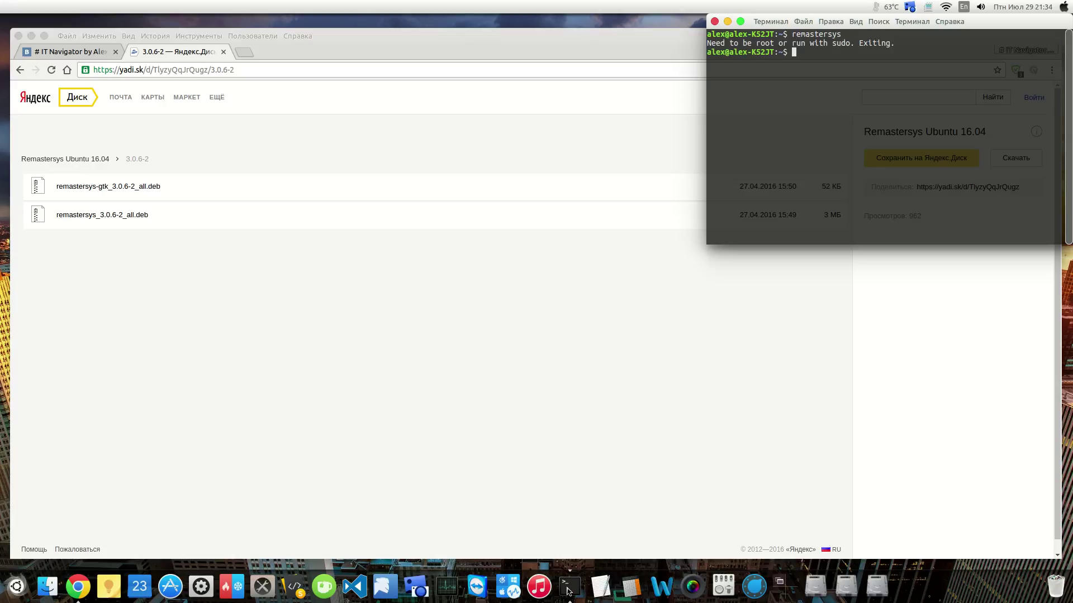
pyautogui.write('sudo remastersys')
pyautogui.press('Return')
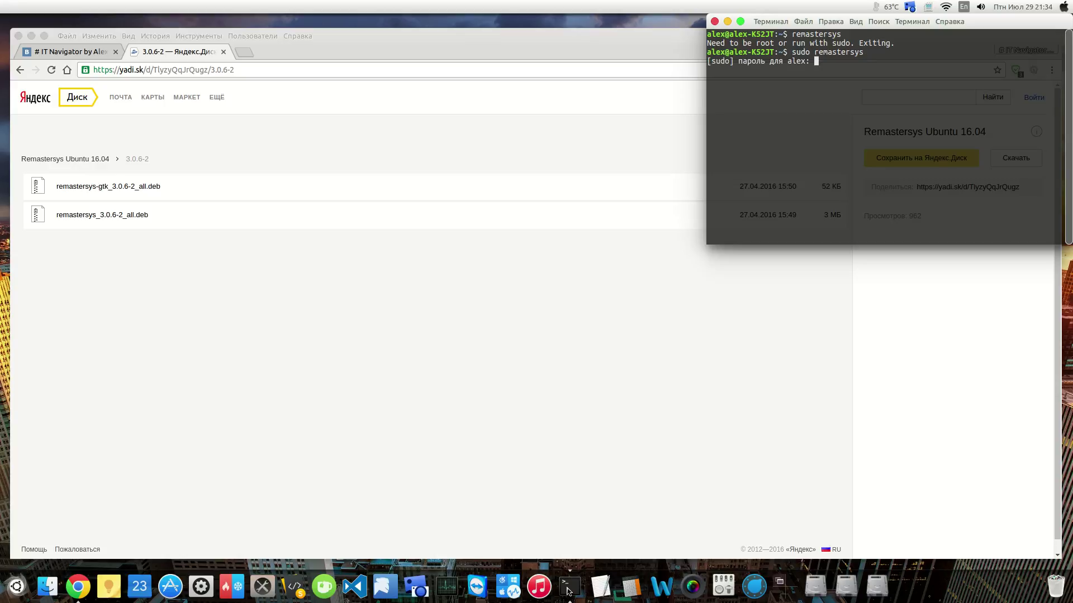
pyautogui.press('Return')
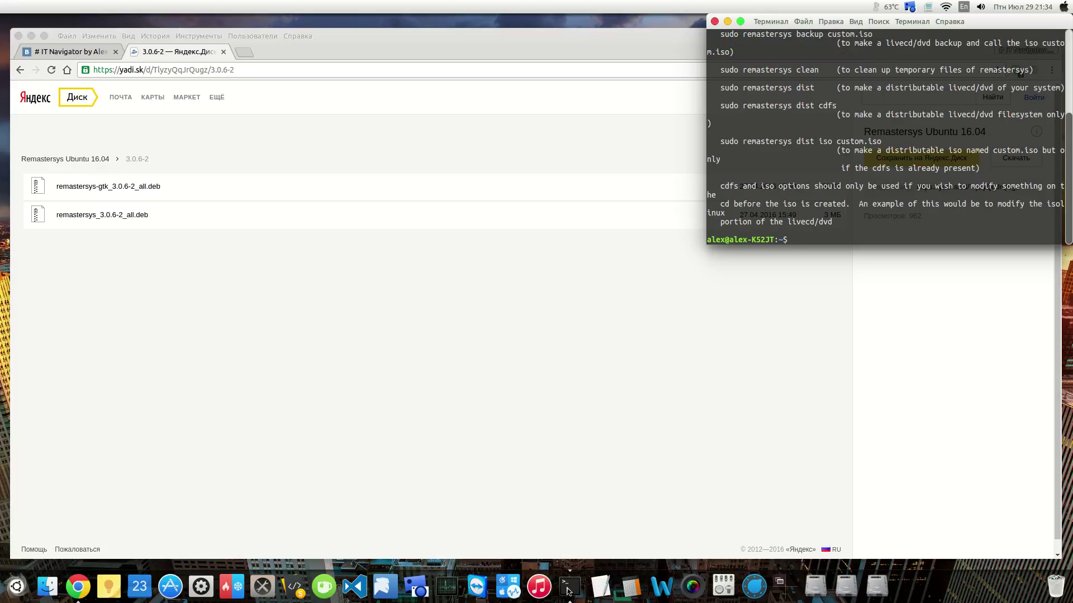
# Enlarge the terminal to read the remastersys usage help, restore its size and close it.
pyautogui.click(740, 21)
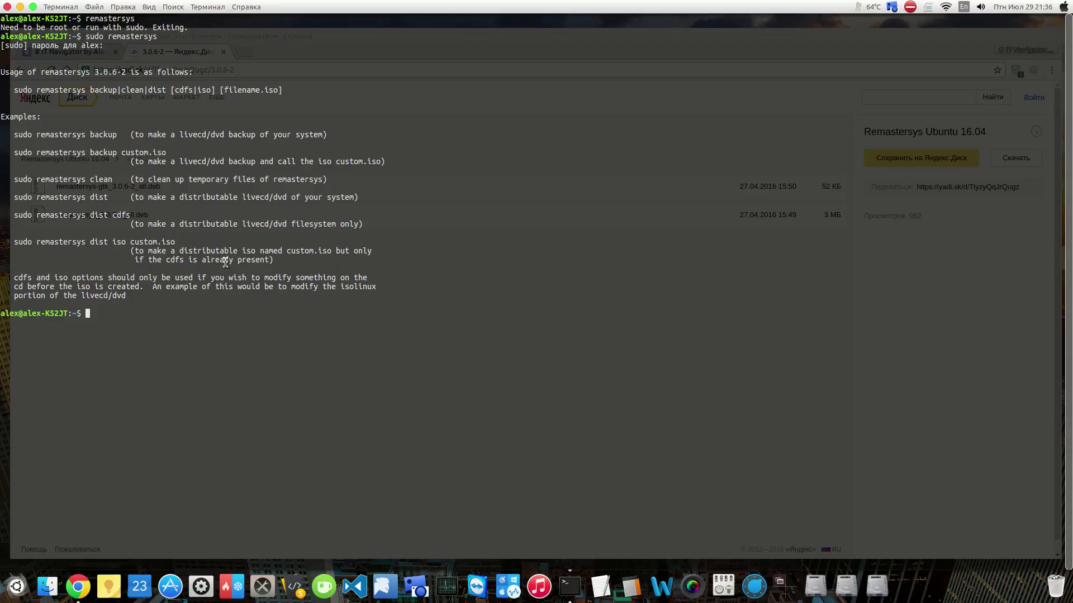
pyautogui.doubleClick(328, 7)
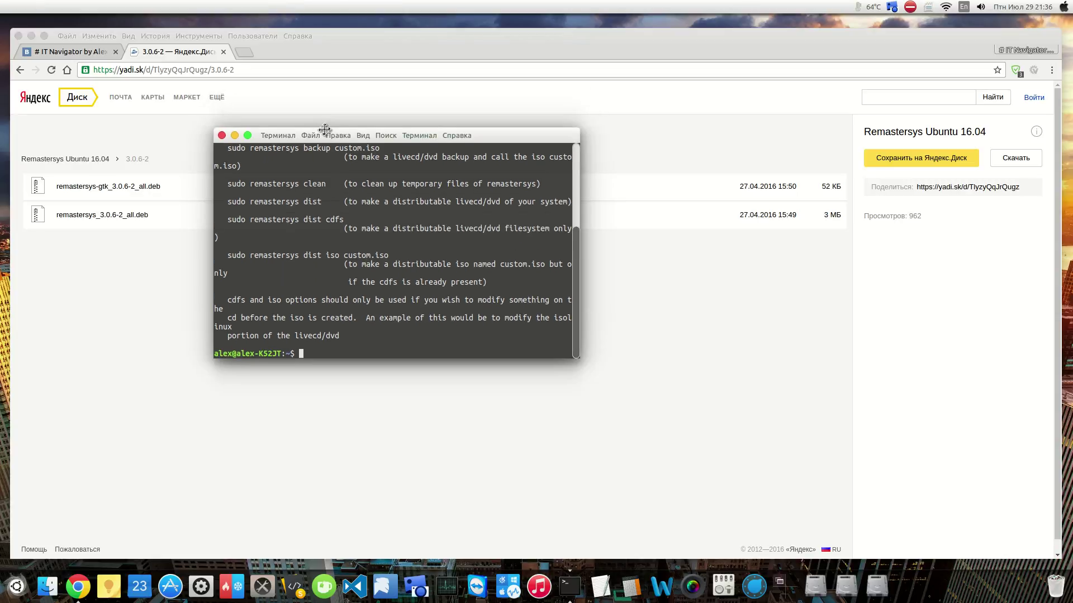
pyautogui.click(222, 138)
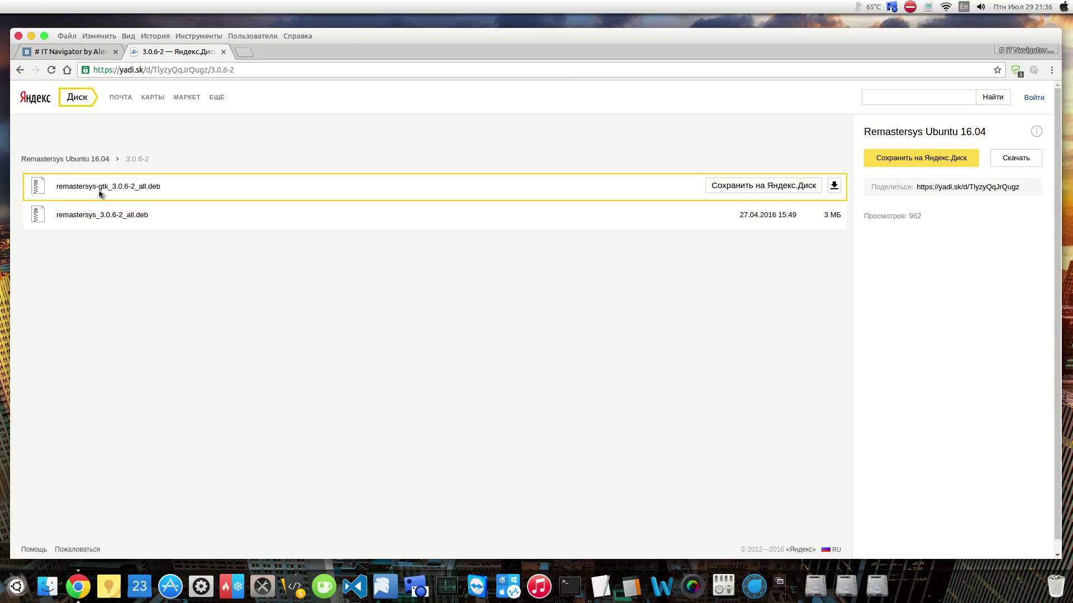
# Launch the graphical Remastersys application, authorise it with the administrator password and accept the notice about closing windows.
pyautogui.click(19, 595)
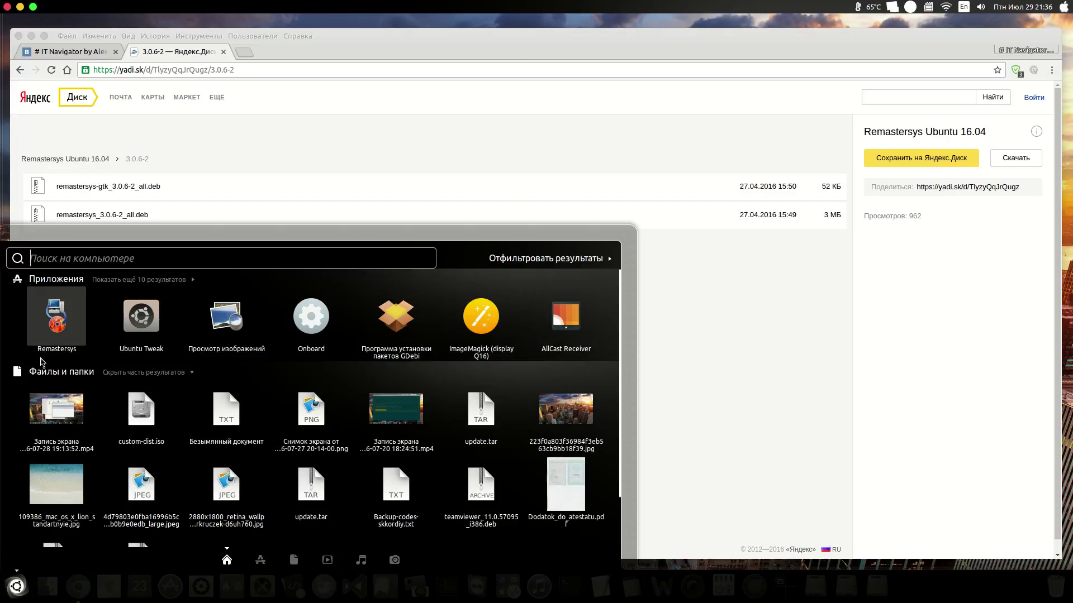
pyautogui.click(62, 322)
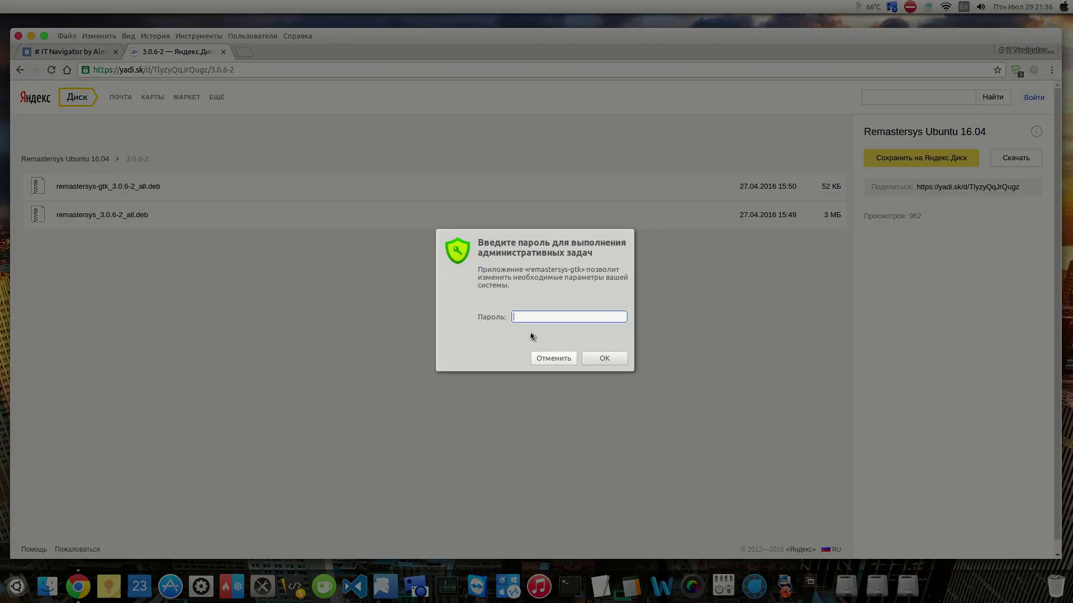
pyautogui.write('•••••••••')
pyautogui.press('Return')
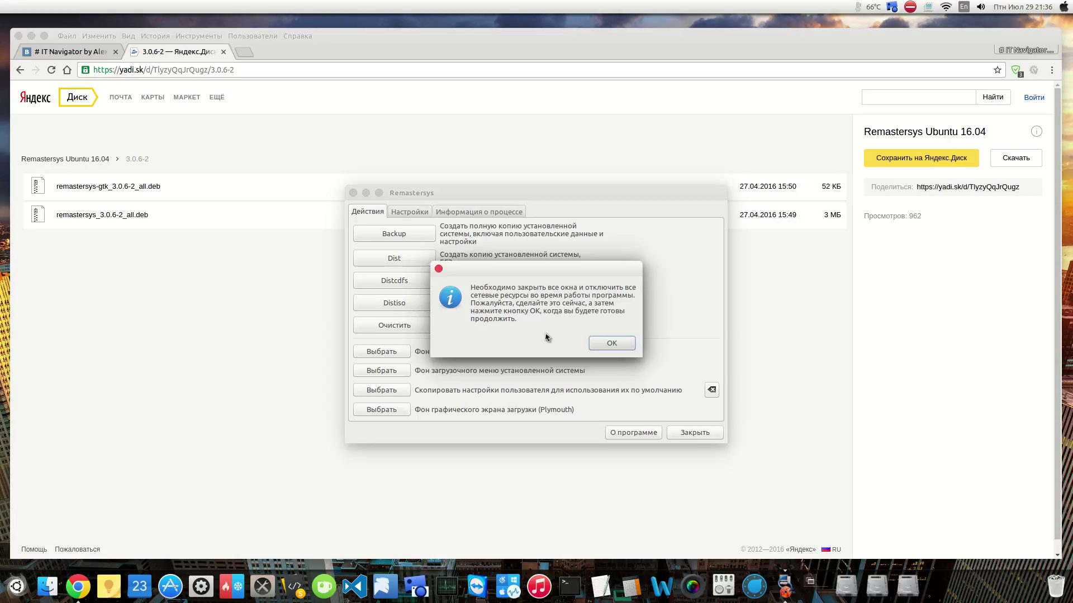
pyautogui.click(609, 344)
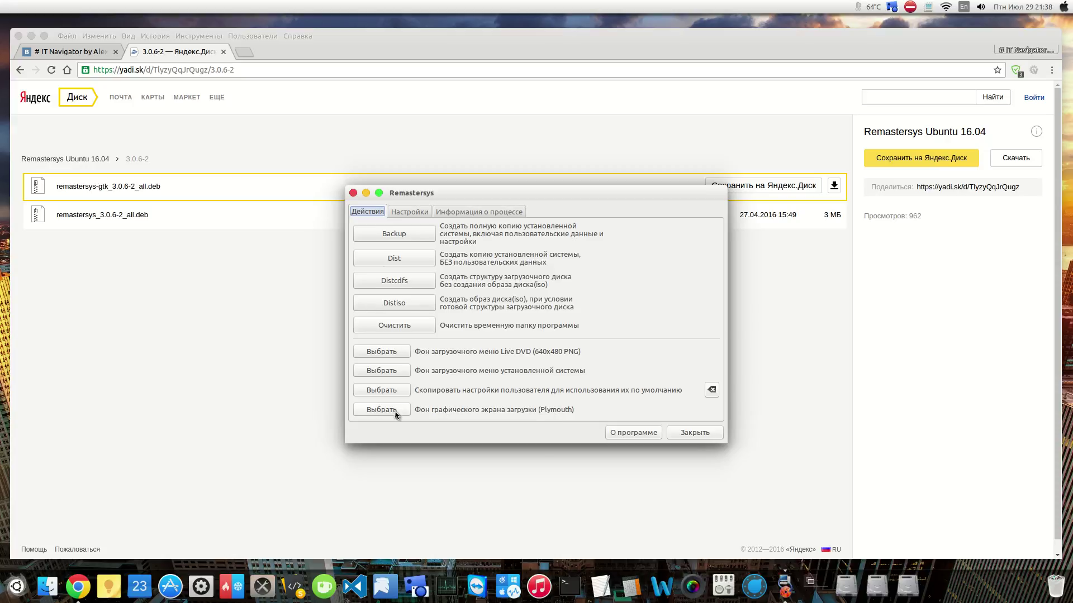
# Examine the Remastersys settings, including user name, excluded files and program site, view the process information, and return to the actions.
pyautogui.click(410, 212)
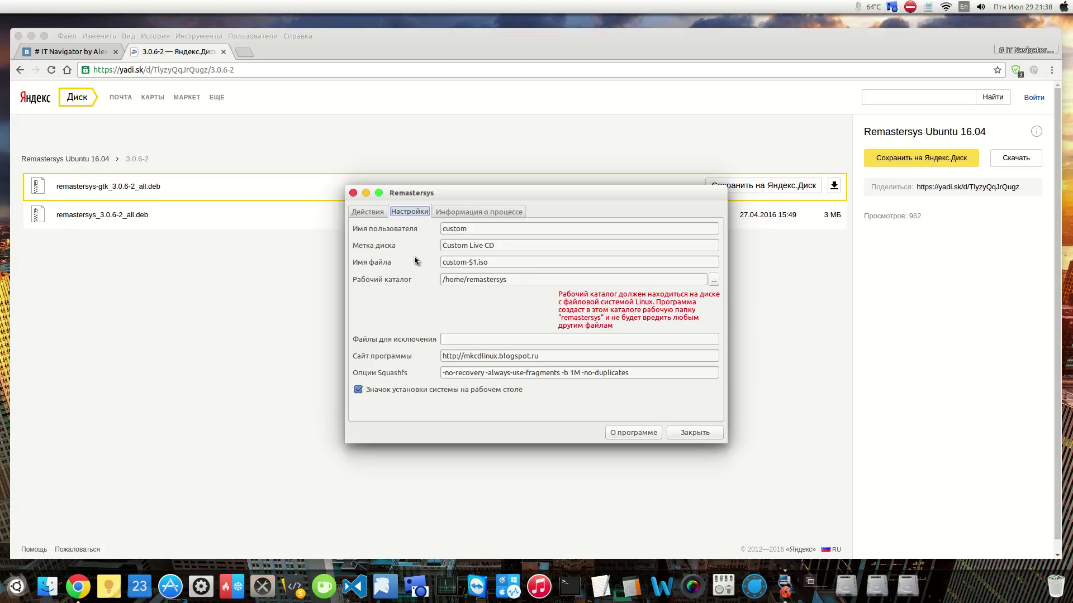
pyautogui.press('Tab')
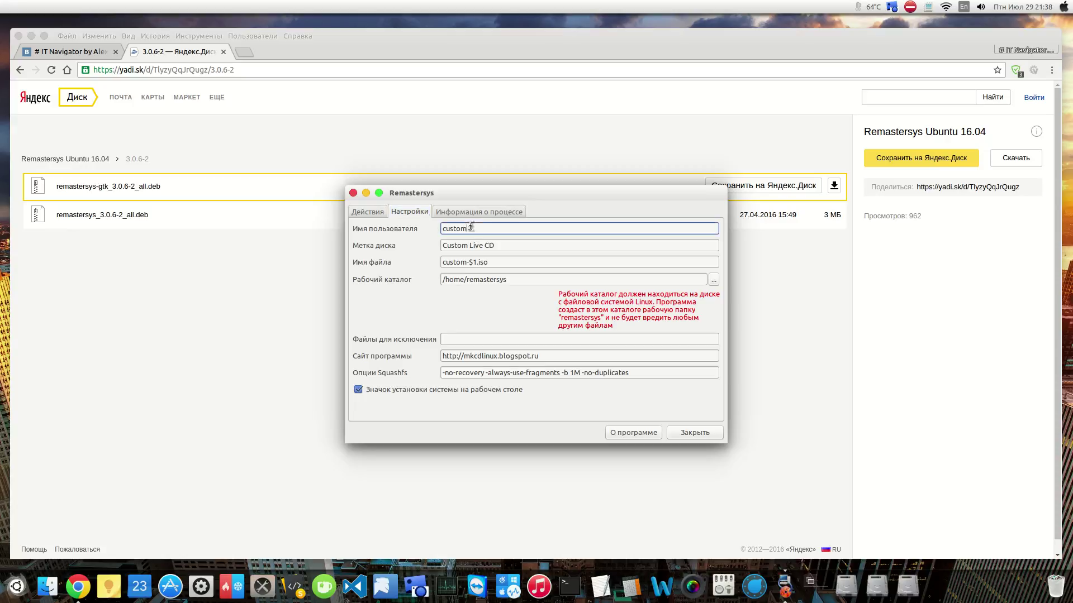
pyautogui.click(488, 228)
pyautogui.moveTo(488, 228); pyautogui.dragTo(443, 228)
pyautogui.click(476, 228)
pyautogui.click(468, 339)
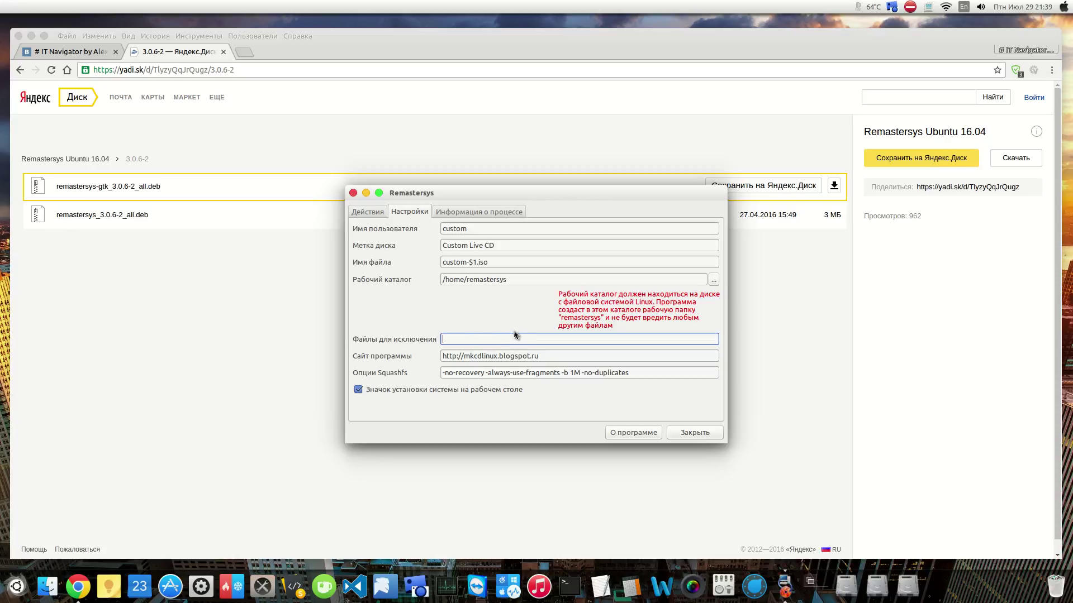
pyautogui.click(549, 357)
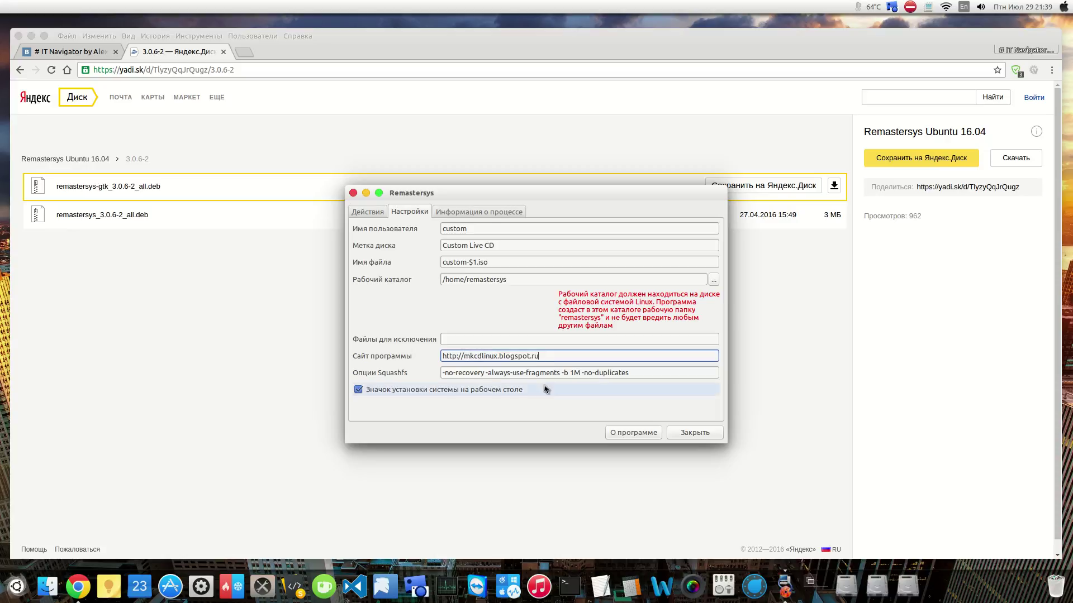
pyautogui.click(478, 217)
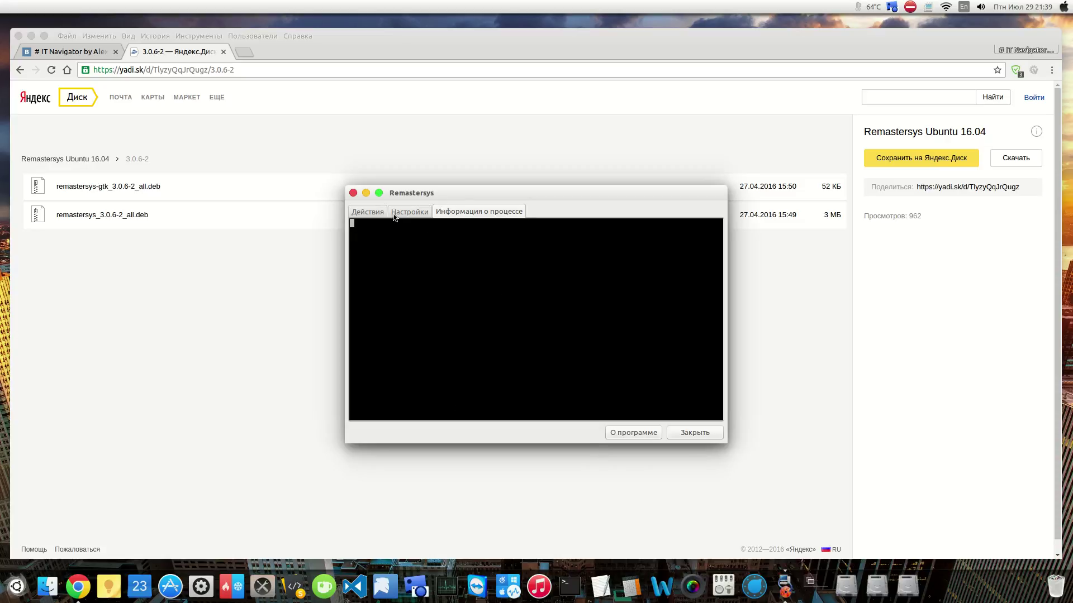
pyautogui.click(371, 213)
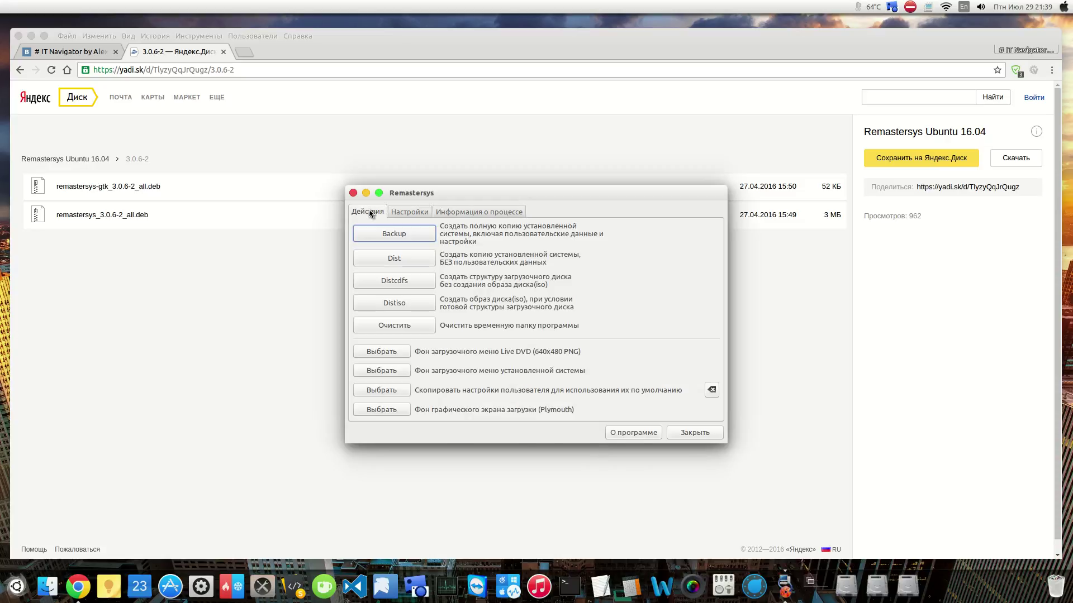